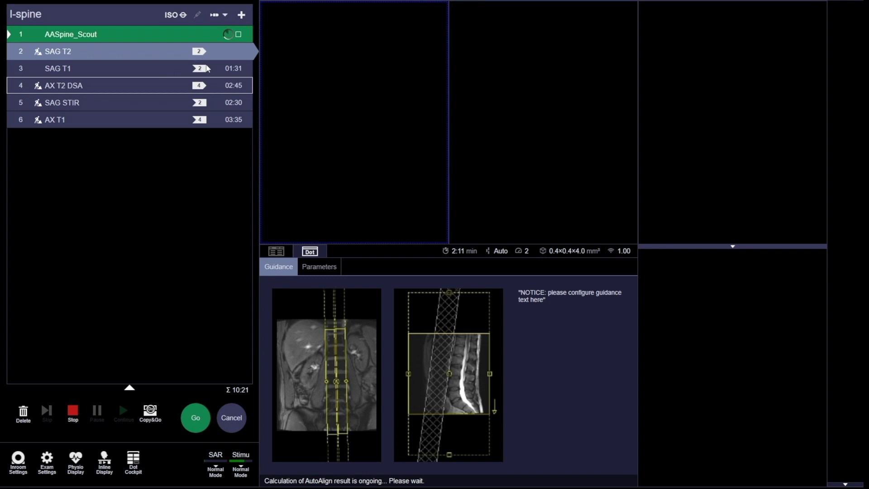
Step: Wait for the AASpine_Scout AutoAlign calculation to finish so the scout images load
{"action": "mouse_move", "coordinate": [362, 156]}
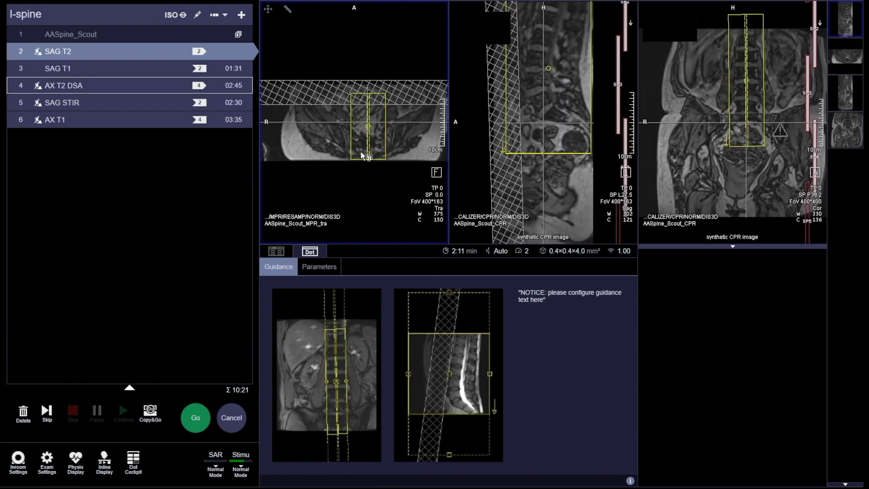
Step: Set the L3/L4 reference point and tilt the sat band along the spine, then start SAG T2
{"action": "left_click", "coordinate": [550, 76]}
{"action": "left_click", "coordinate": [545, 64]}
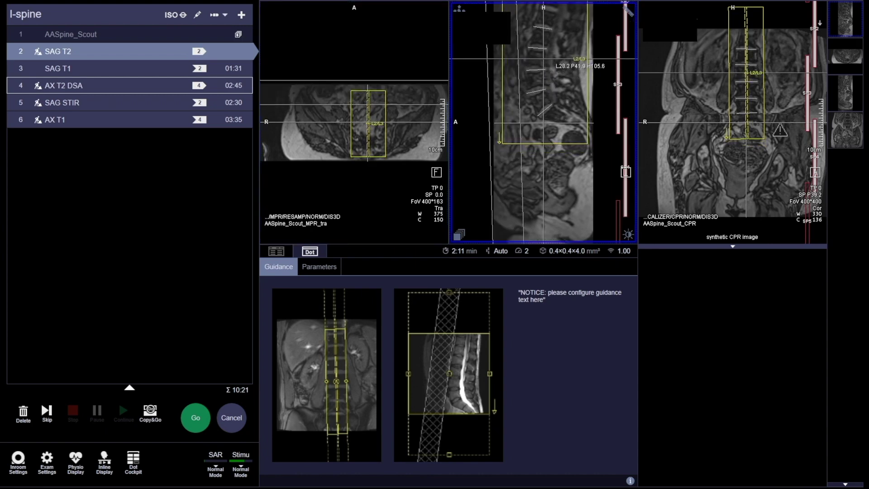
{"action": "mouse_move", "coordinate": [509, 191]}
{"action": "left_mouse_down"}
{"action": "mouse_move", "coordinate": [515, 233]}
{"action": "mouse_move", "coordinate": [523, 183]}
{"action": "left_mouse_up"}
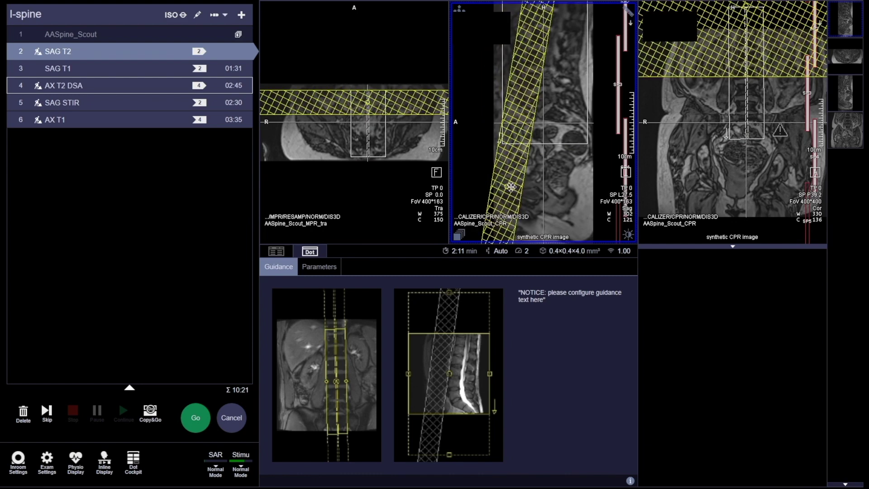
{"action": "left_click", "coordinate": [510, 187]}
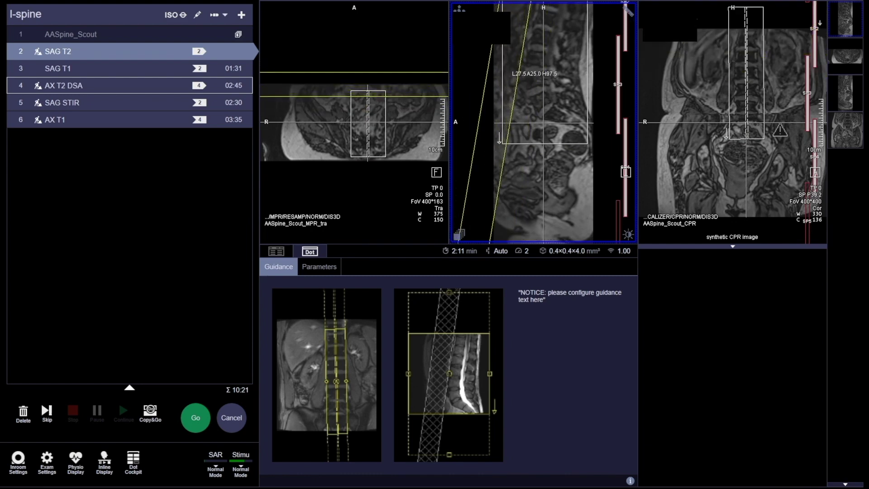
{"action": "left_click", "coordinate": [509, 70]}
{"action": "left_click", "coordinate": [276, 251]}
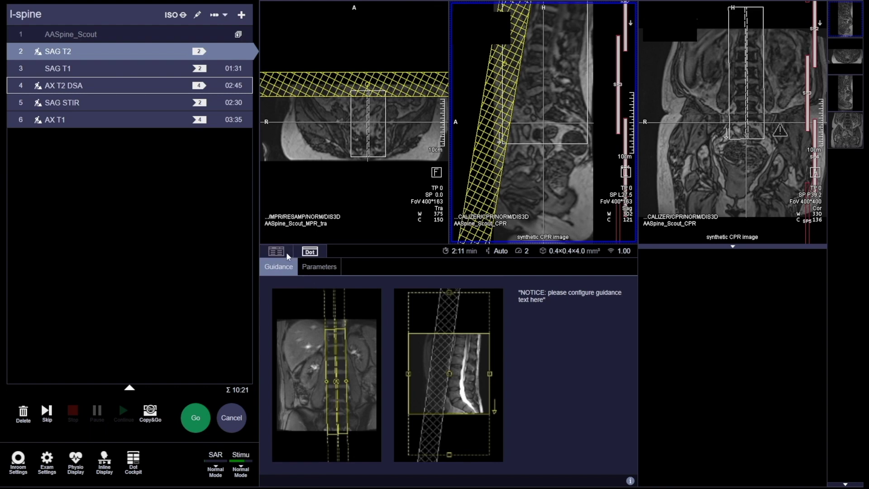
{"action": "left_click", "coordinate": [194, 416]}
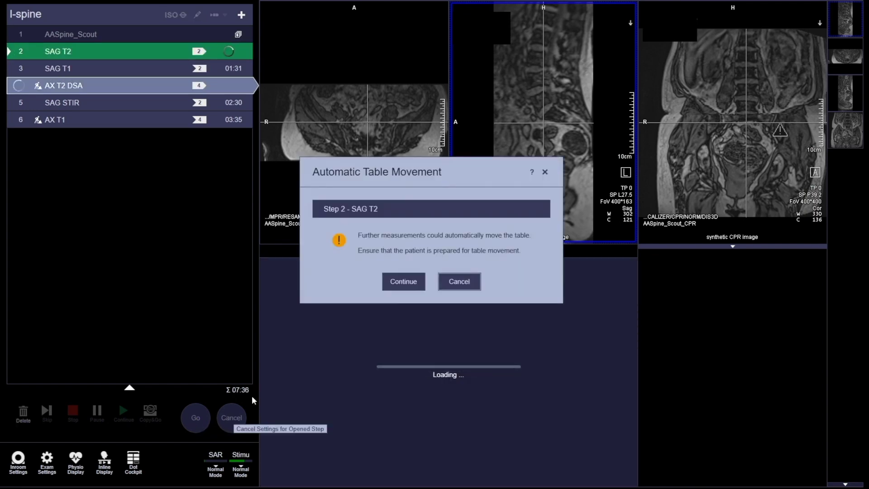
Step: Confirm table movement to start SAG T2, then open and queue SAG T1
{"action": "left_click", "coordinate": [402, 282]}
{"action": "left_click", "coordinate": [196, 417]}
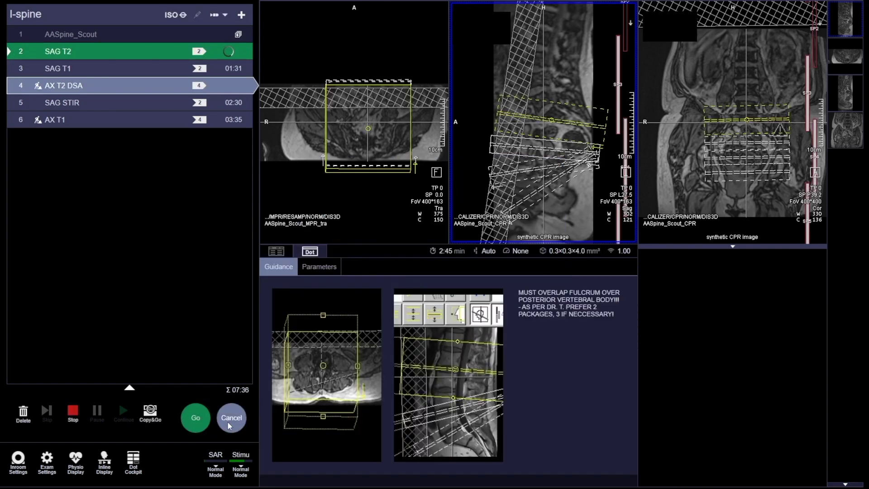
{"action": "double_click", "coordinate": [109, 69]}
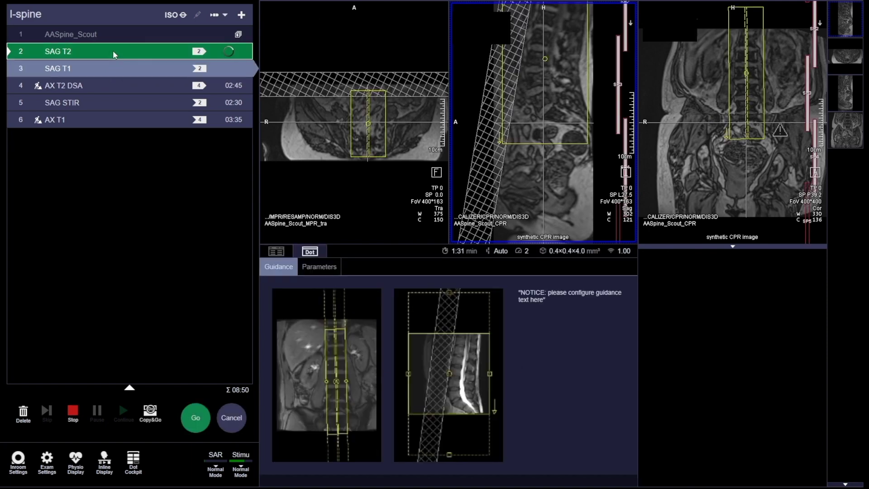
{"action": "right_click", "coordinate": [113, 50]}
{"action": "left_click", "coordinate": [42, 172]}
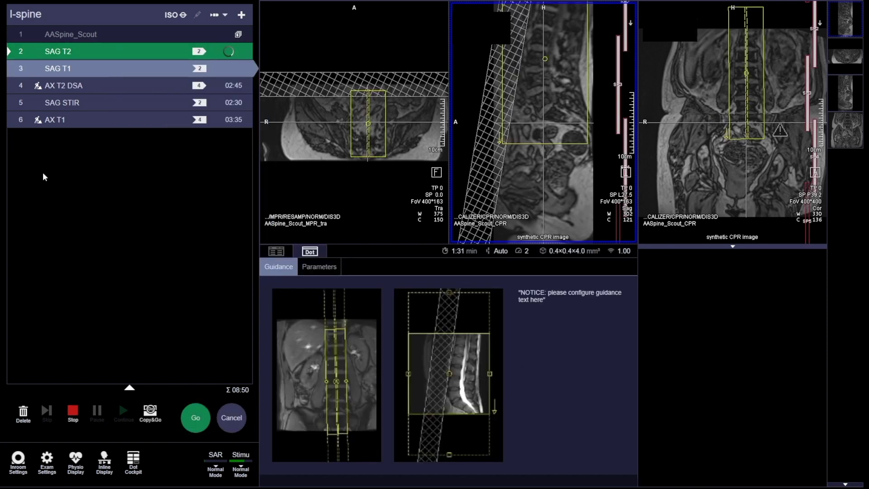
{"action": "left_click", "coordinate": [231, 417]}
Step: Open and cancel SAG STIR unchanged, then open AX T2 DSA for planning
{"action": "left_click", "coordinate": [116, 102]}
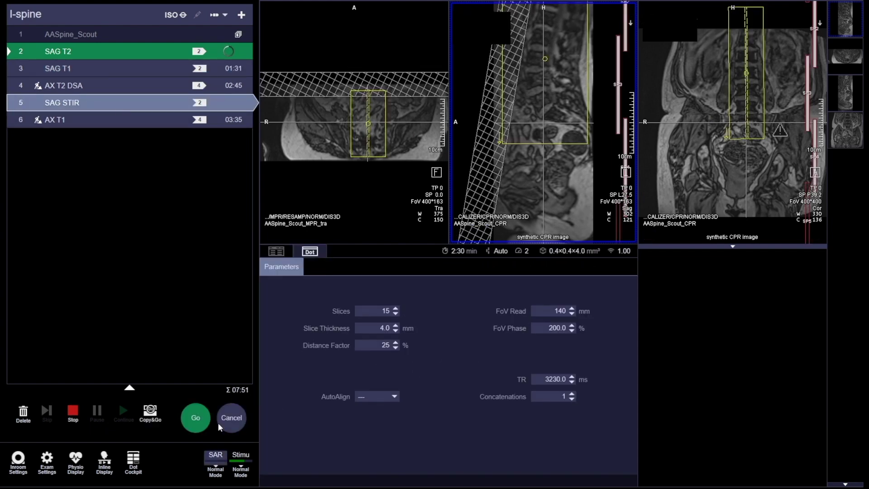
{"action": "left_click", "coordinate": [224, 417]}
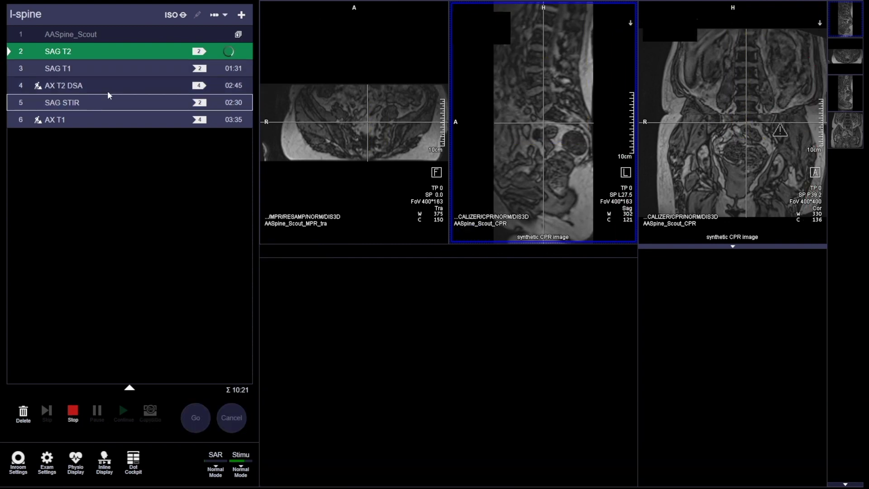
{"action": "left_click", "coordinate": [108, 92]}
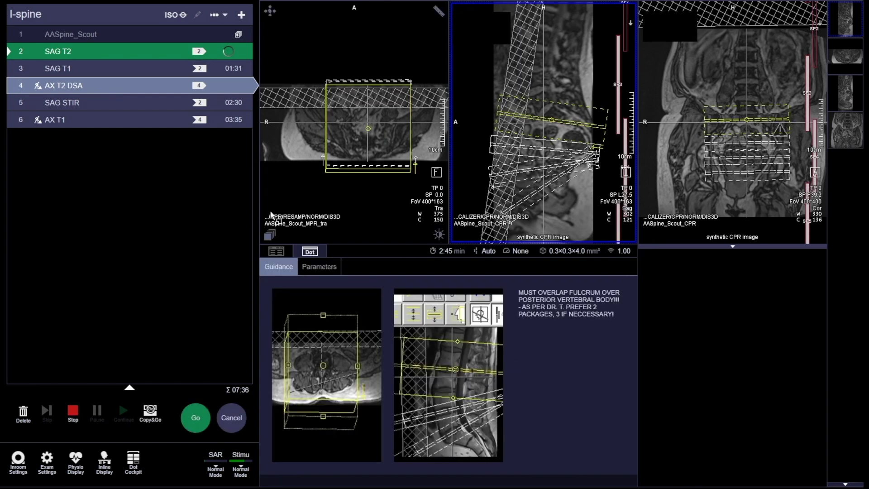
Step: Accept the nerve stimulation warning and fit axial slice group 1 onto its disc
{"action": "left_click", "coordinate": [274, 250]}
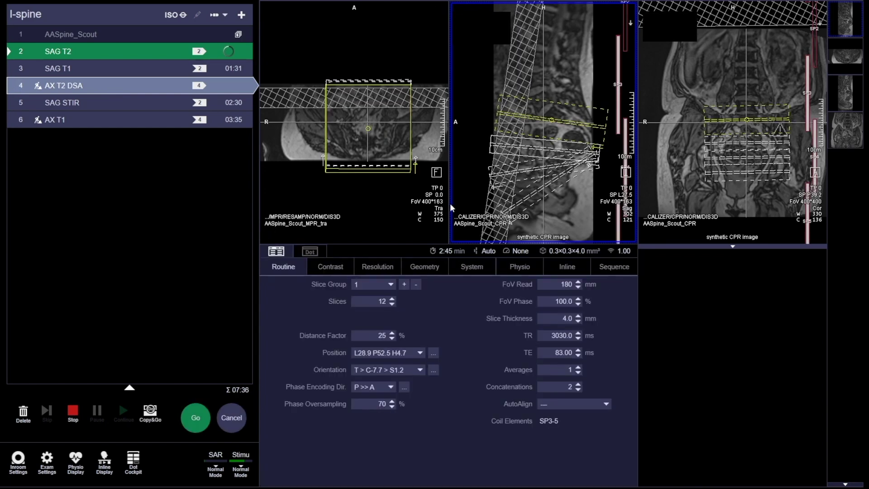
{"action": "left_click_drag", "start_coordinate": [549, 122], "coordinate": [545, 38]}
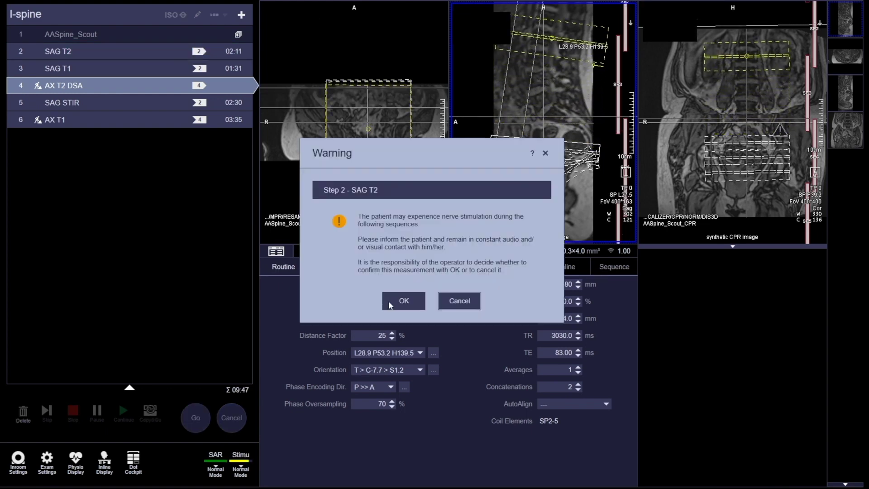
{"action": "left_click", "coordinate": [400, 307]}
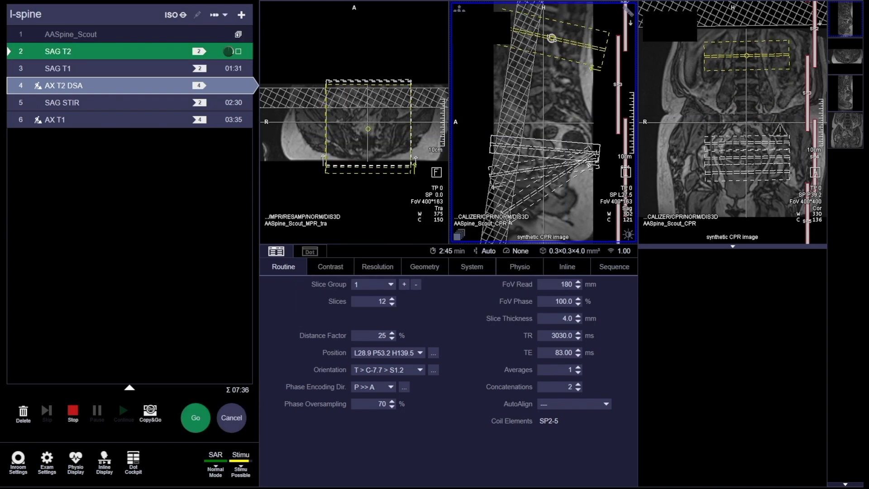
{"action": "left_click_drag", "start_coordinate": [551, 39], "coordinate": [551, 41]}
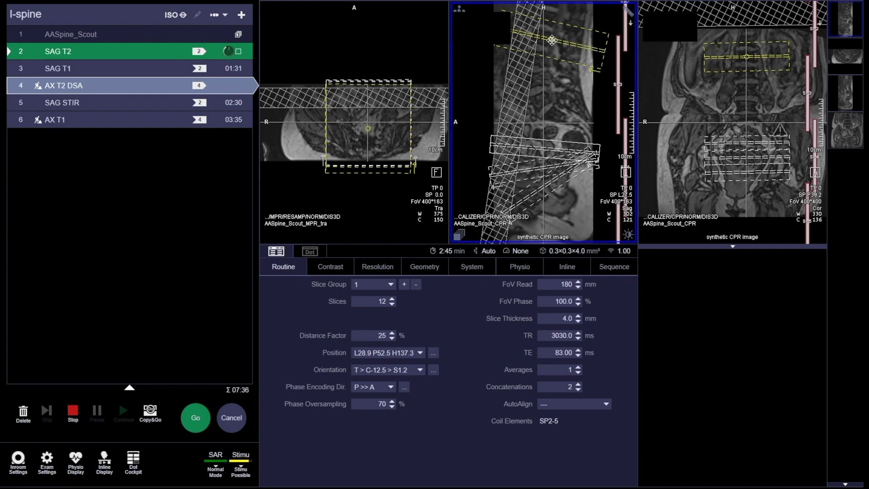
Step: Move slice groups 2, 3 and 4 up the spine onto the upper lumbar discs
{"action": "left_click", "coordinate": [552, 162]}
{"action": "left_click_drag", "start_coordinate": [569, 150], "coordinate": [569, 68]}
{"action": "left_click", "coordinate": [541, 172]}
{"action": "left_click_drag", "start_coordinate": [541, 172], "coordinate": [543, 92]}
{"action": "left_click", "coordinate": [562, 169]}
{"action": "mouse_move", "coordinate": [563, 169]}
{"action": "left_mouse_down"}
{"action": "mouse_move", "coordinate": [548, 185]}
{"action": "mouse_move", "coordinate": [550, 118]}
{"action": "mouse_move", "coordinate": [569, 93]}
{"action": "mouse_move", "coordinate": [576, 97]}
{"action": "left_mouse_up"}
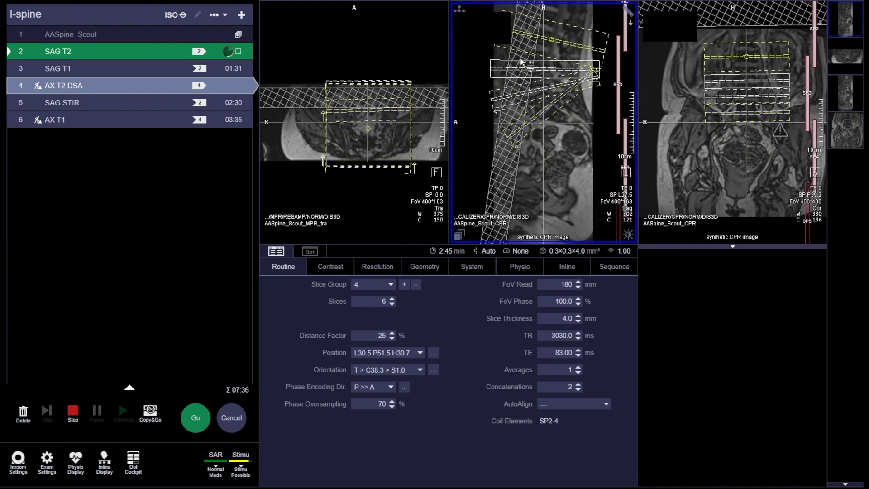
Step: Tilt and reposition the saturation band, then check all four slice groups' placement
{"action": "left_click", "coordinate": [516, 143]}
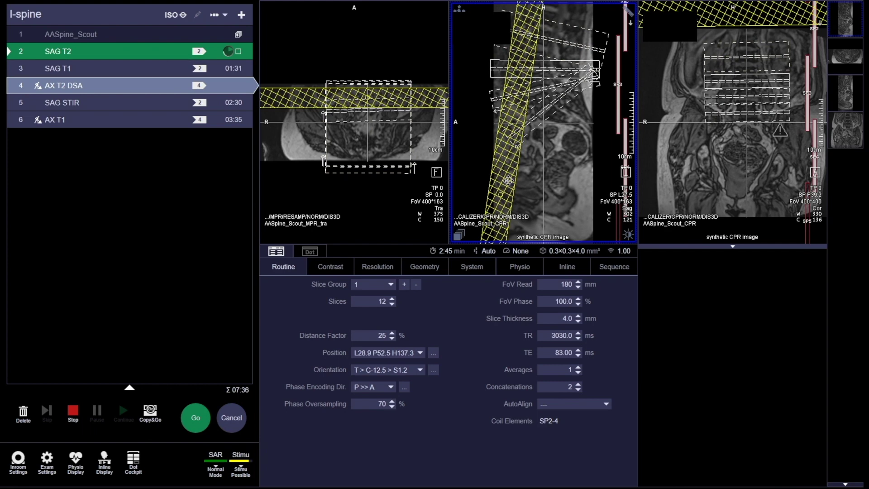
{"action": "left_click_drag", "start_coordinate": [500, 195], "coordinate": [508, 70]}
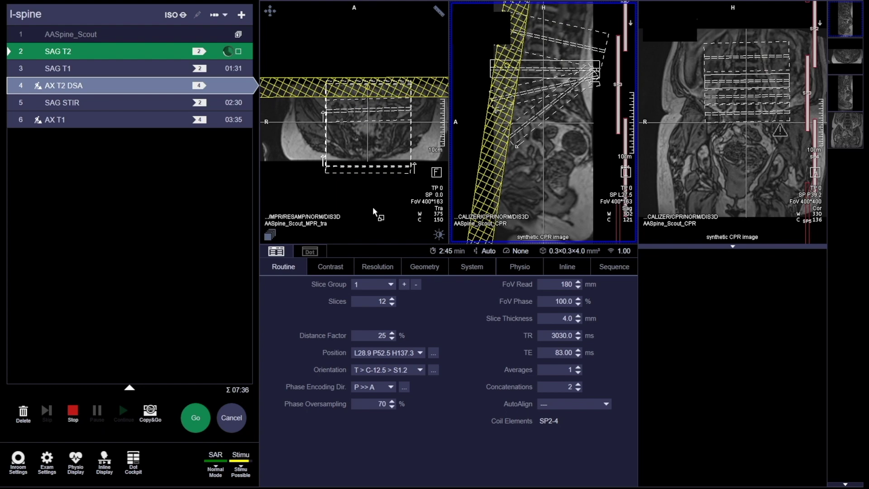
{"action": "left_click", "coordinate": [559, 42]}
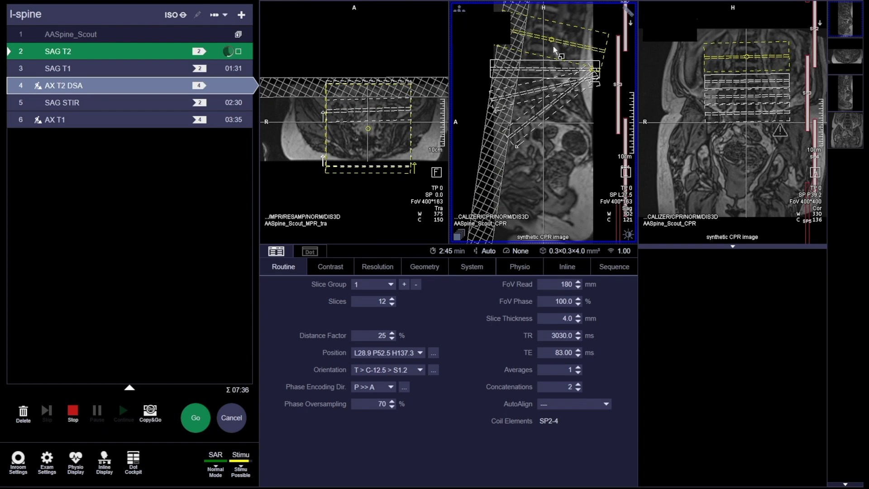
{"action": "left_click", "coordinate": [537, 68]}
{"action": "left_click", "coordinate": [541, 103]}
{"action": "left_click", "coordinate": [547, 111]}
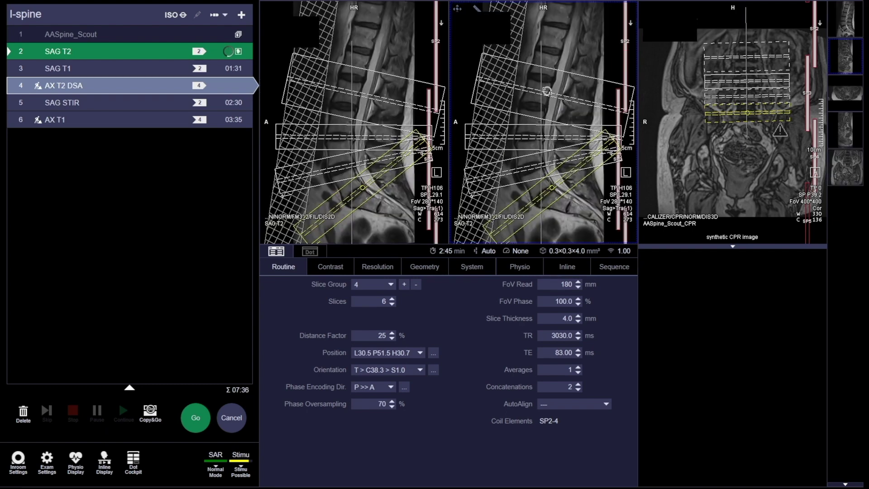
Step: Adjust the sagittal T2 contrast, reposition slice group 1 and shift group 2 slightly up
{"action": "left_click_drag", "start_coordinate": [576, 69], "coordinate": [588, 59]}
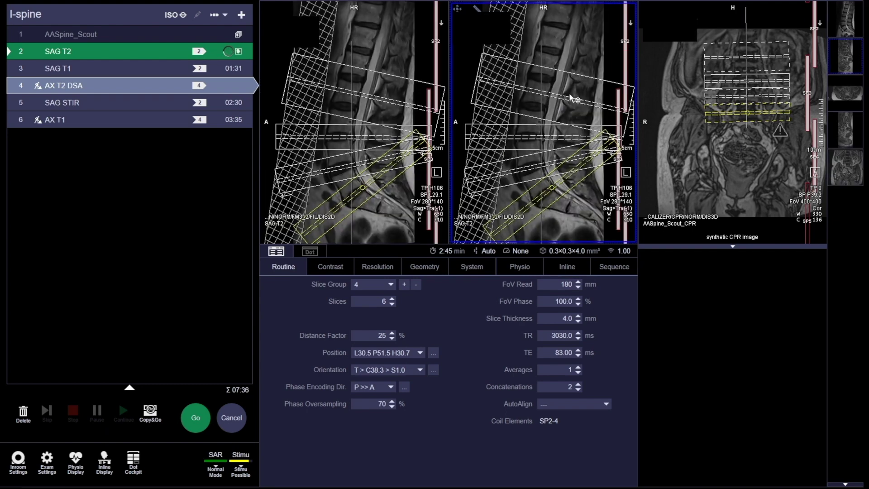
{"action": "scroll", "coordinate": [574, 99], "scroll_direction": "down", "scroll_amount": 2}
{"action": "mouse_move", "coordinate": [574, 98]}
{"action": "left_mouse_down"}
{"action": "mouse_move", "coordinate": [562, 98]}
{"action": "mouse_move", "coordinate": [602, 110]}
{"action": "left_mouse_up"}
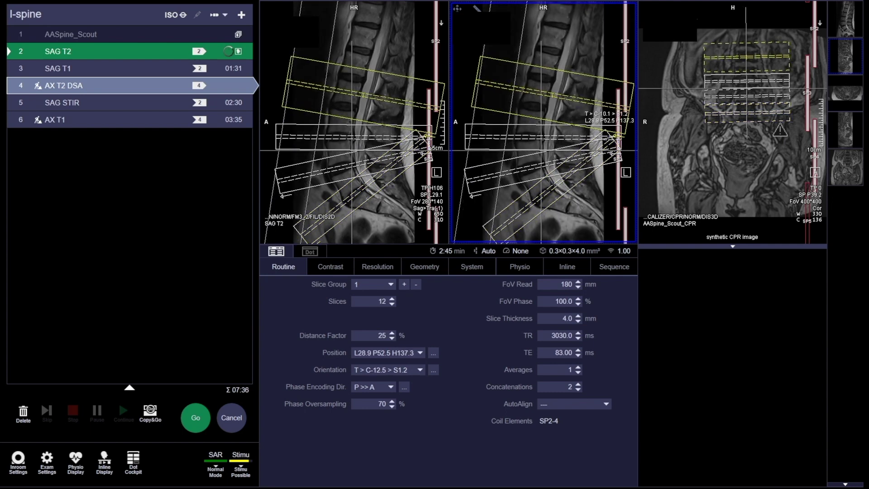
{"action": "left_click", "coordinate": [542, 141]}
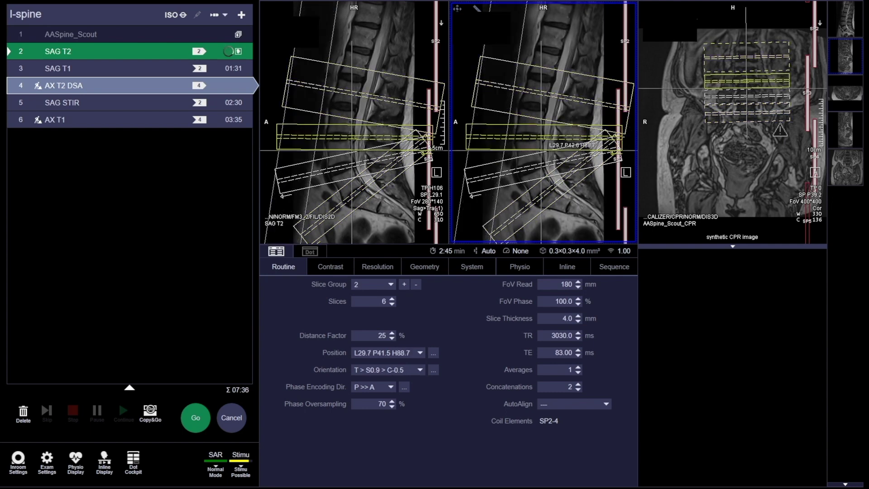
{"action": "left_click", "coordinate": [545, 164]}
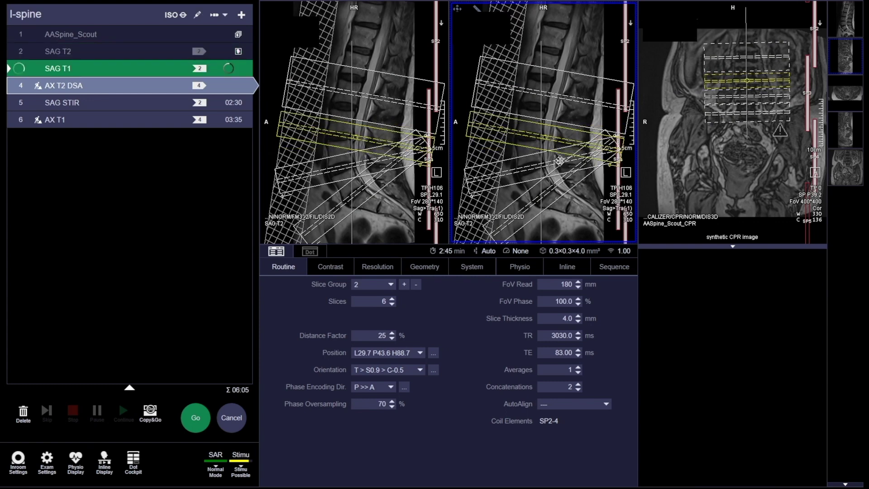
{"action": "left_click", "coordinate": [562, 140]}
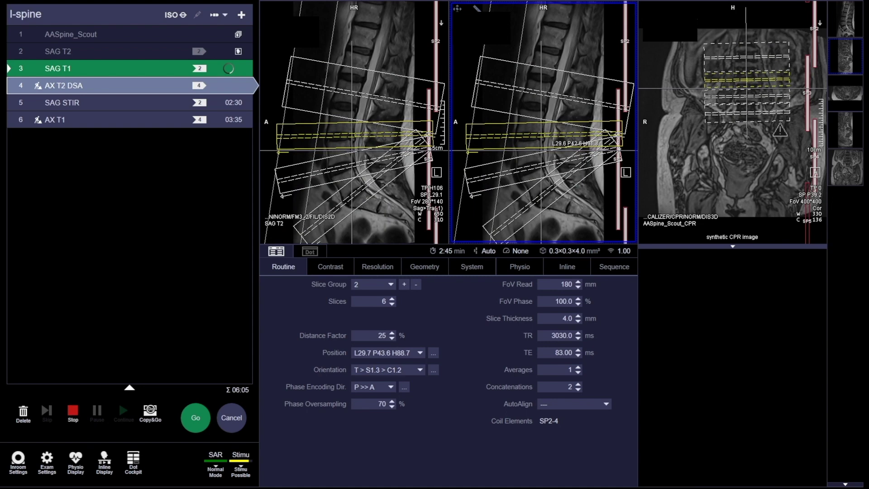
{"action": "left_click_drag", "start_coordinate": [554, 141], "coordinate": [553, 140]}
Step: Tilt slice group 4 to follow the lowest disc, angled T > C40.2 > S1.0
{"action": "left_click", "coordinate": [553, 163]}
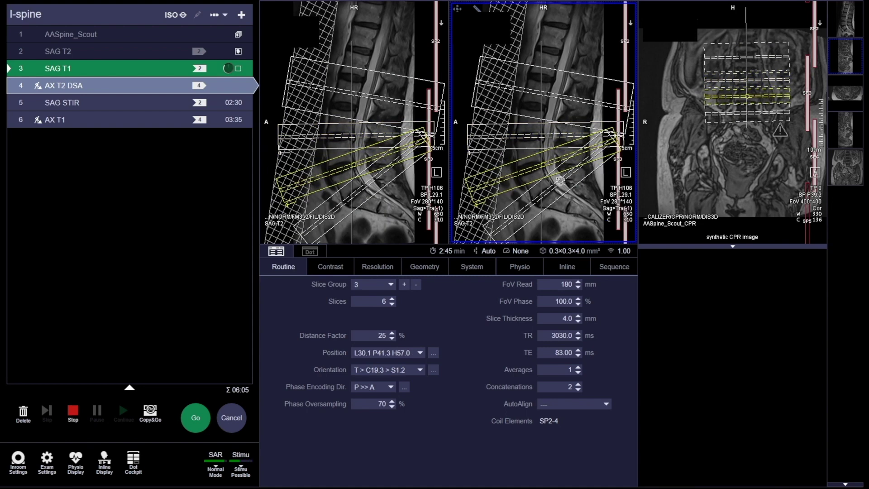
{"action": "left_click", "coordinate": [568, 184]}
{"action": "left_click_drag", "start_coordinate": [569, 185], "coordinate": [551, 185]}
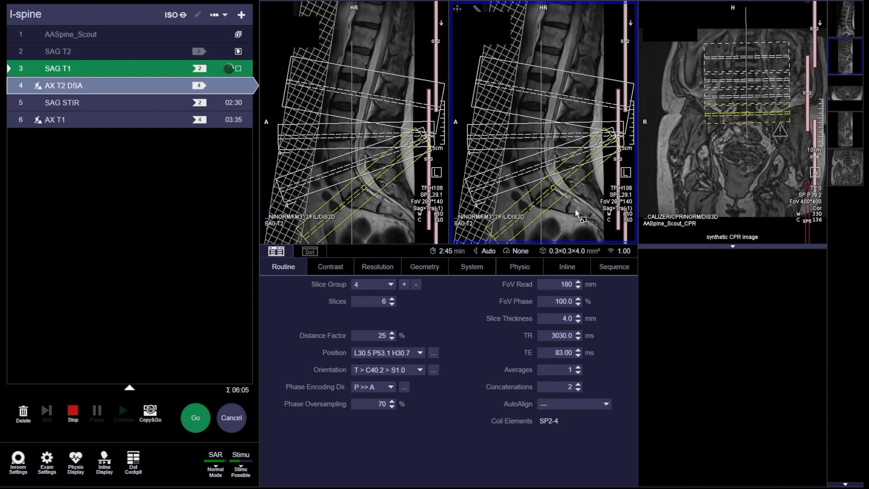
{"action": "scroll", "coordinate": [577, 210], "scroll_direction": "down", "scroll_amount": 5}
{"action": "scroll", "coordinate": [579, 209], "scroll_direction": "down", "scroll_amount": 5}
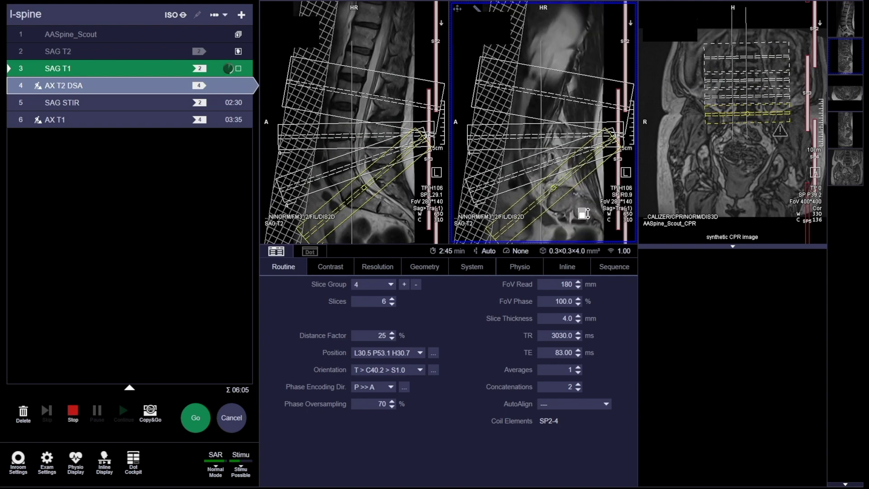
{"action": "scroll", "coordinate": [584, 213], "scroll_direction": "down", "scroll_amount": 10}
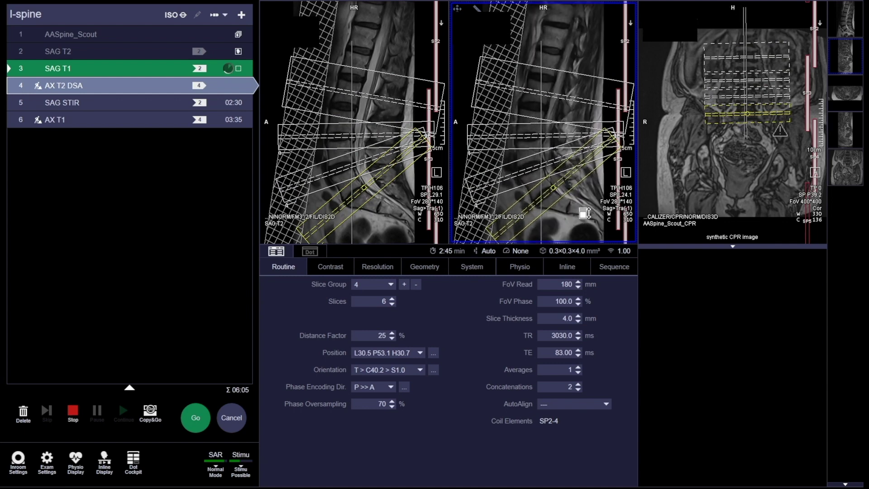
{"action": "scroll", "coordinate": [584, 213], "scroll_direction": "up", "scroll_amount": 6}
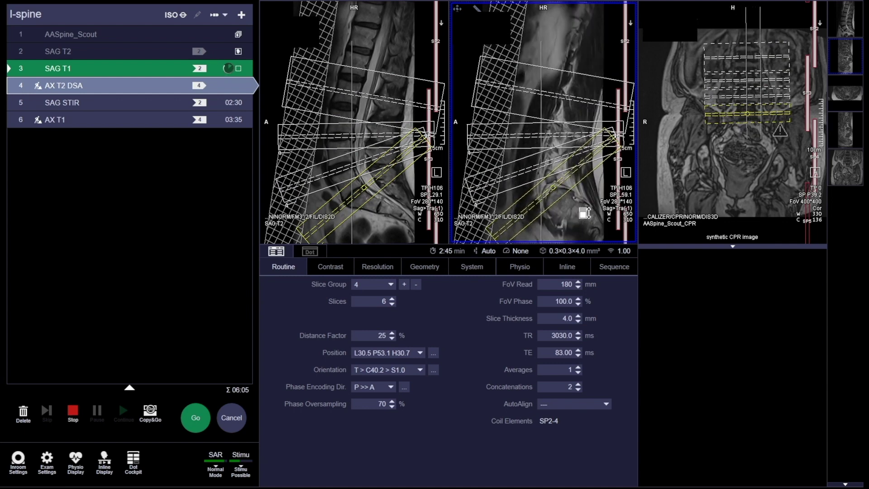
{"action": "scroll", "coordinate": [585, 212], "scroll_direction": "up", "scroll_amount": 1}
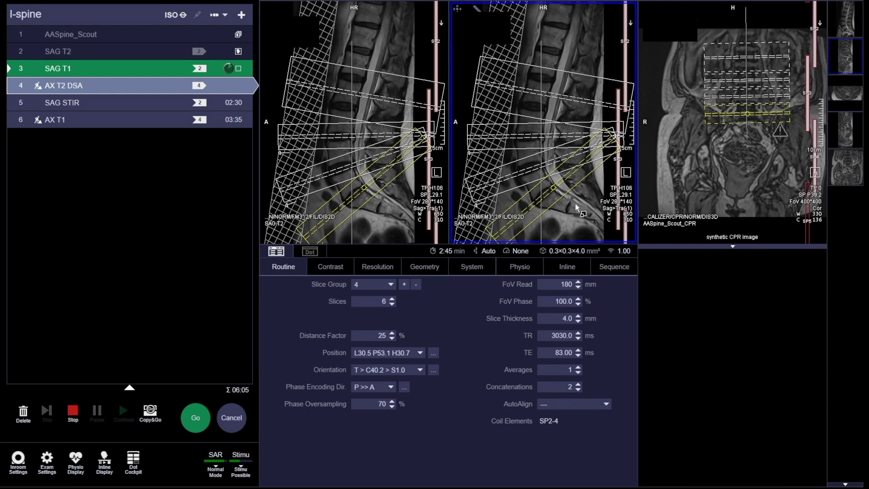
Step: Make axial slice groups 1 and 2 perpendicular
{"action": "mouse_move", "coordinate": [543, 1]}
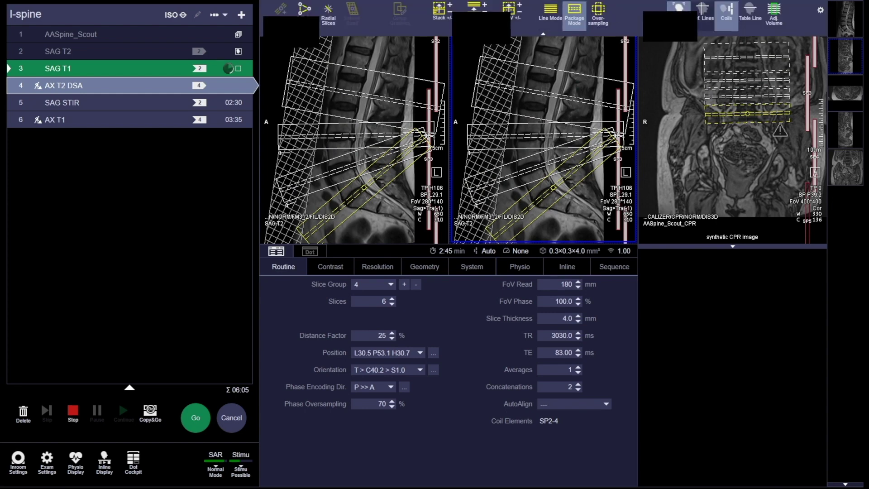
{"action": "left_click", "coordinate": [545, 108]}
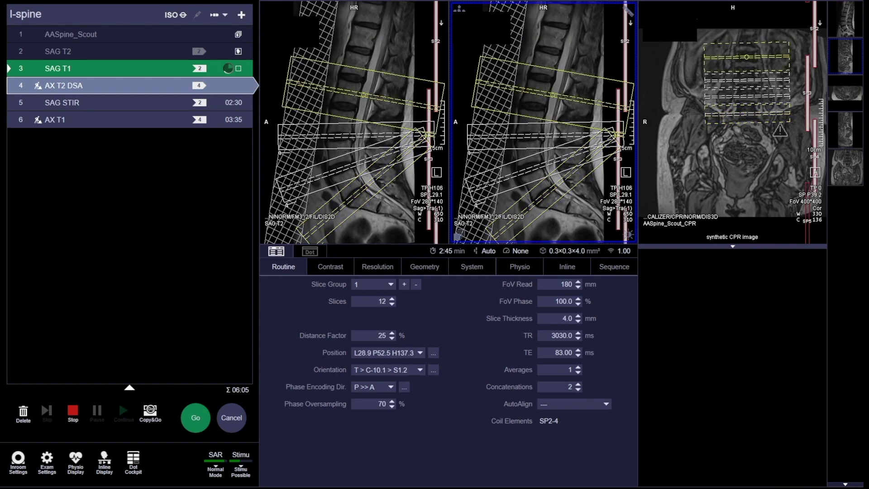
{"action": "right_click", "coordinate": [545, 109]}
{"action": "left_click", "coordinate": [531, 148]}
{"action": "right_click", "coordinate": [516, 136]}
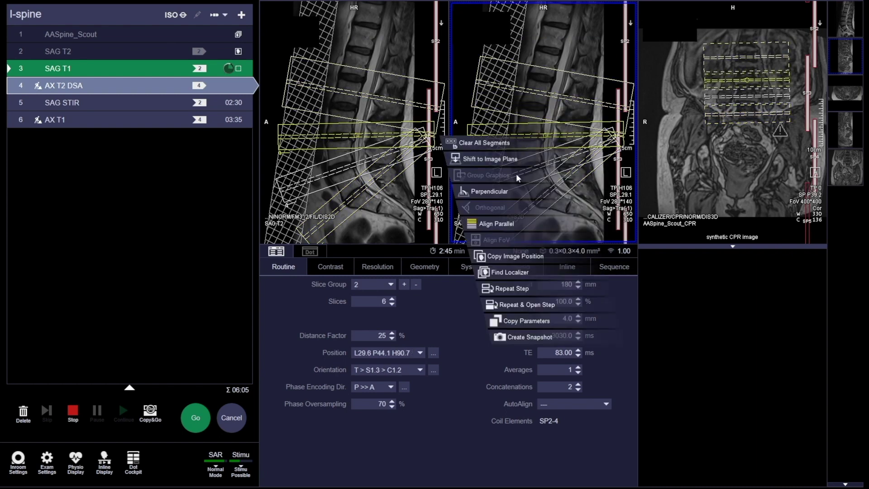
{"action": "left_click", "coordinate": [515, 173]}
Step: Make slice groups 3 and 4 perpendicular and queue the AX T2 DSA scan
{"action": "left_click", "coordinate": [539, 161]}
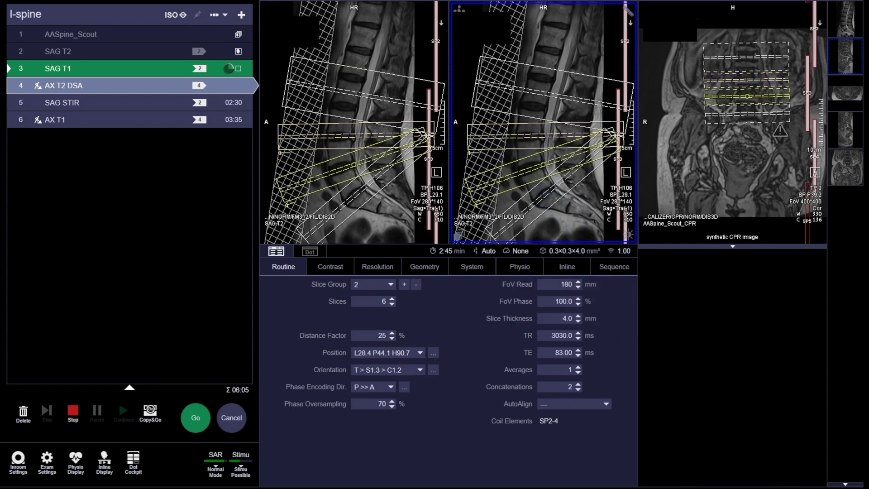
{"action": "right_click", "coordinate": [522, 176]}
{"action": "left_click", "coordinate": [519, 217]}
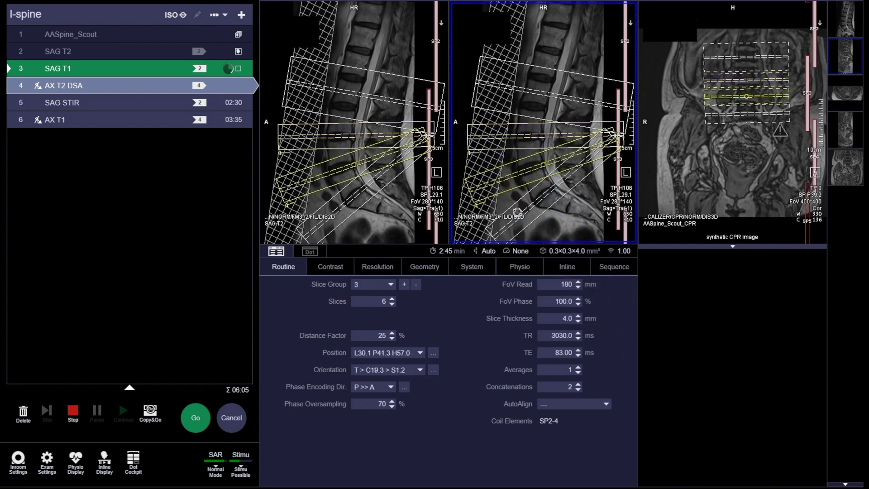
{"action": "left_click", "coordinate": [541, 203]}
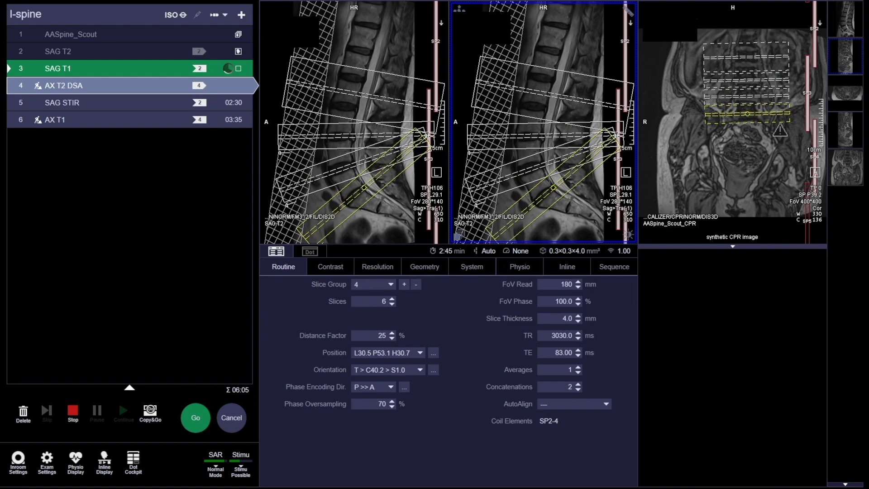
{"action": "right_click", "coordinate": [541, 204]}
{"action": "left_click", "coordinate": [534, 245]}
{"action": "left_click", "coordinate": [189, 410]}
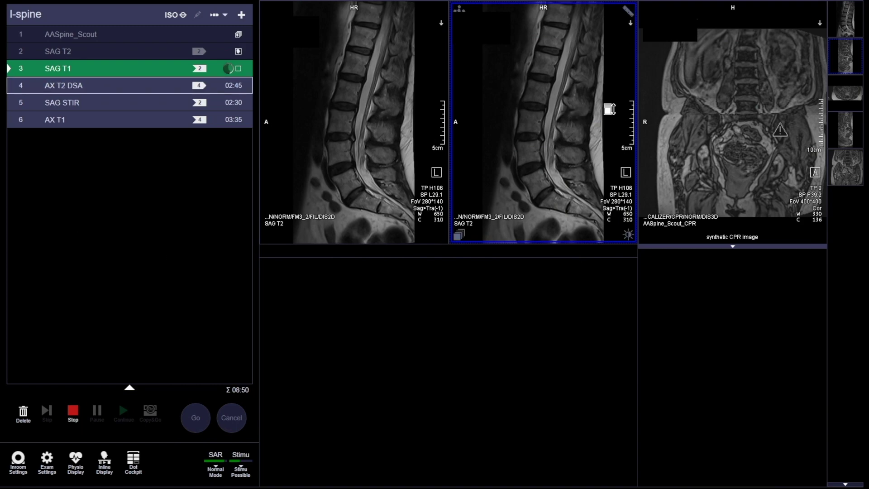
Step: Page through the SAG T2 slices while SAG T1 finishes and AX T2 DSA starts
{"action": "scroll", "coordinate": [609, 108], "scroll_direction": "down", "scroll_amount": 10}
{"action": "scroll", "coordinate": [610, 107], "scroll_direction": "up", "scroll_amount": 12}
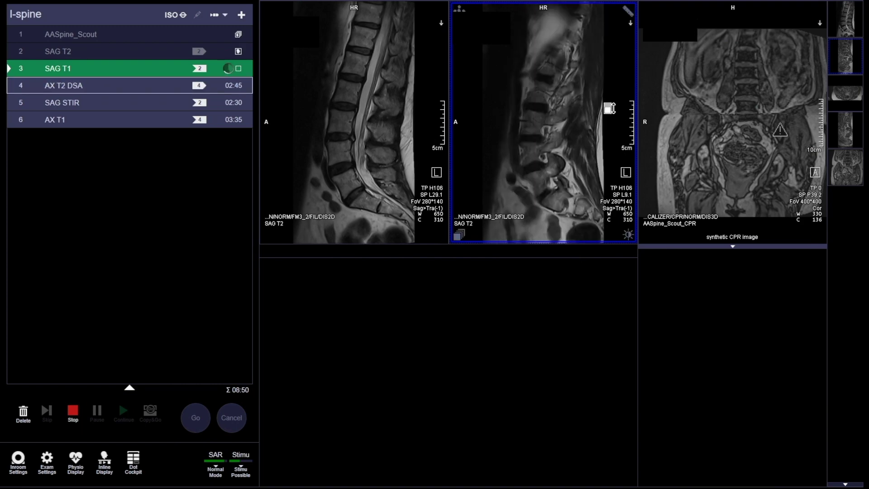
{"action": "scroll", "coordinate": [609, 108], "scroll_direction": "down", "scroll_amount": 2}
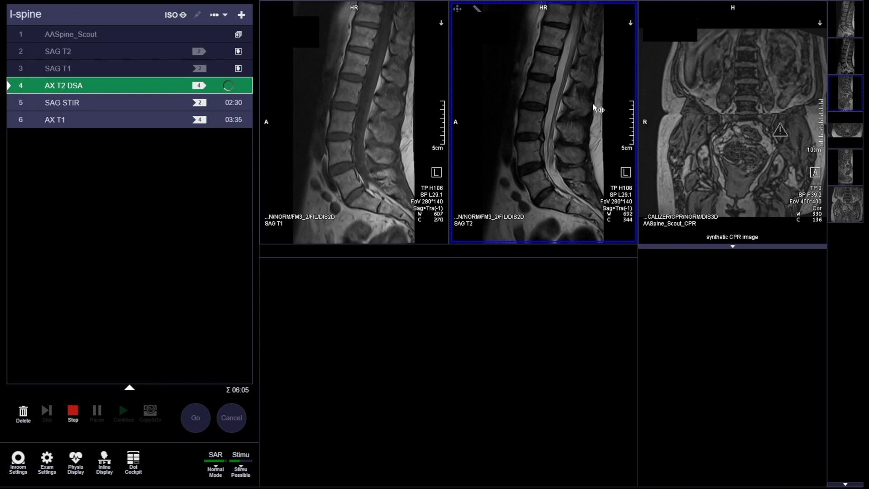
Step: Page through the new SAG T1 slices while AX T2 DSA completes and SAG STIR starts
{"action": "left_click", "coordinate": [376, 140]}
{"action": "scroll", "coordinate": [378, 142], "scroll_direction": "down", "scroll_amount": 8}
{"action": "scroll", "coordinate": [380, 144], "scroll_direction": "up", "scroll_amount": 11}
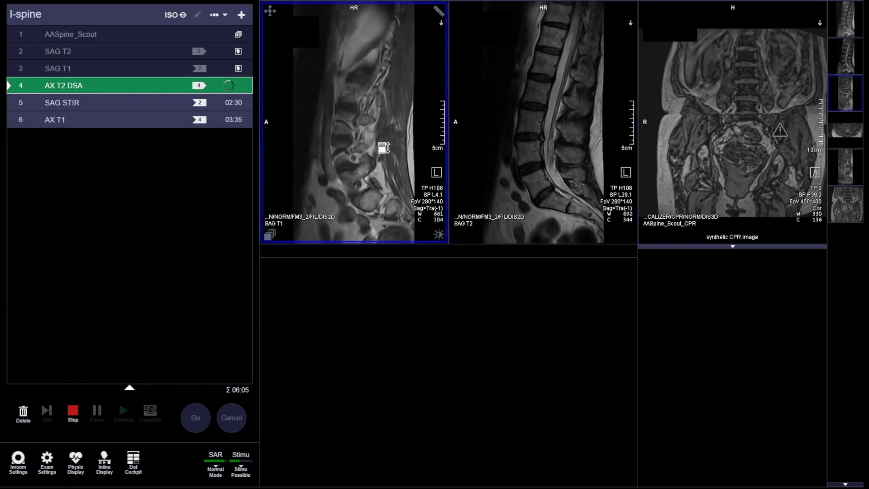
{"action": "scroll", "coordinate": [384, 145], "scroll_direction": "down", "scroll_amount": 5}
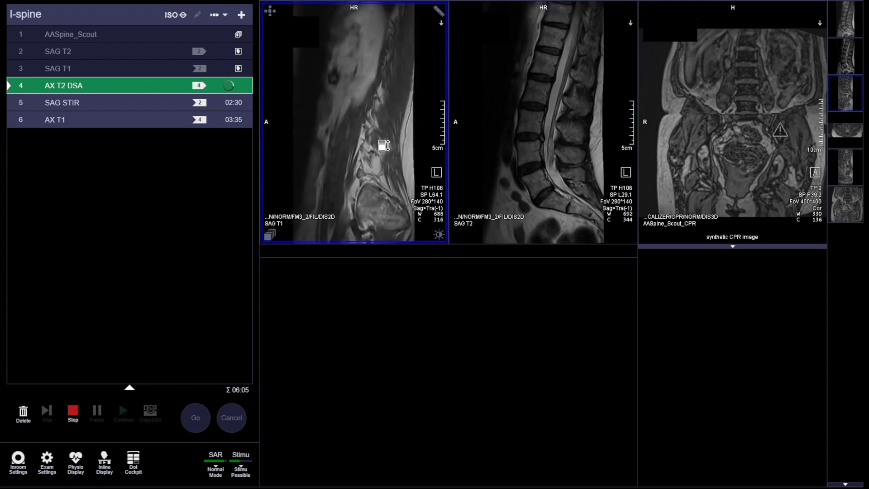
{"action": "scroll", "coordinate": [384, 144], "scroll_direction": "up", "scroll_amount": 1}
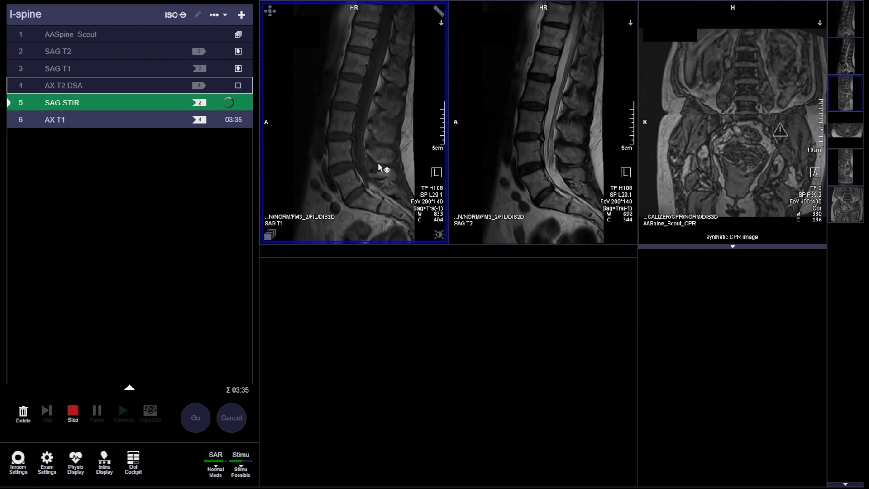
Step: Page through the AX T2 DSA axial slices from the lower discs upward
{"action": "scroll", "coordinate": [379, 138], "scroll_direction": "down", "scroll_amount": 10}
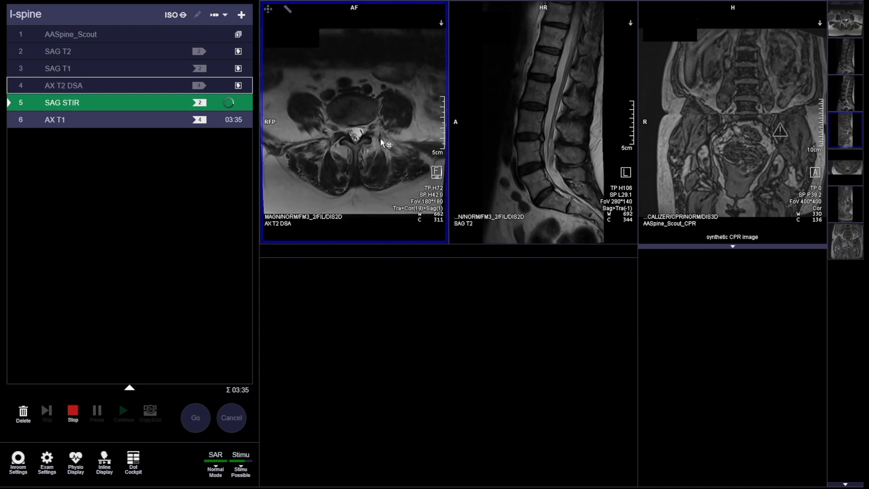
{"action": "scroll", "coordinate": [386, 141], "scroll_direction": "down", "scroll_amount": 5}
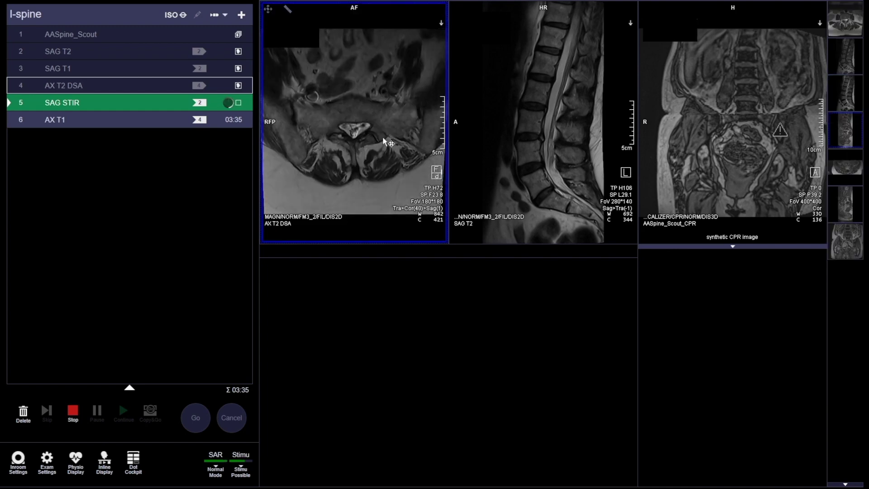
{"action": "mouse_move", "coordinate": [545, 4]}
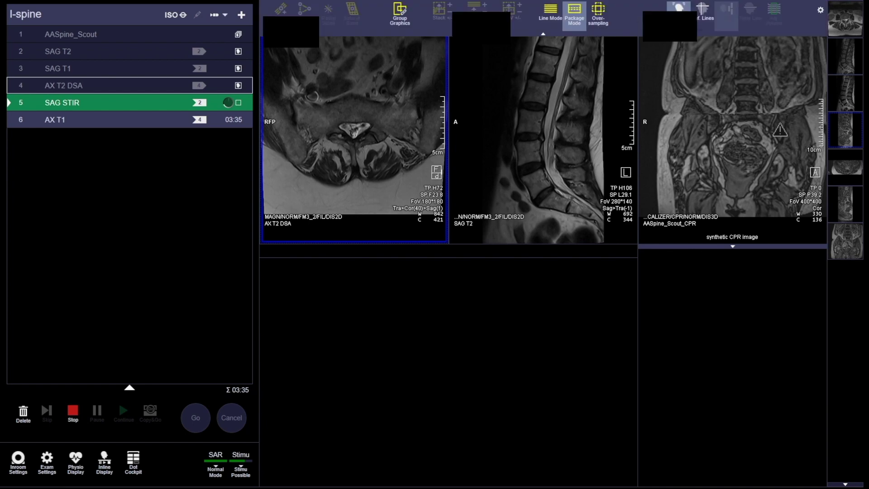
{"action": "scroll", "coordinate": [338, 189], "scroll_direction": "up", "scroll_amount": 8}
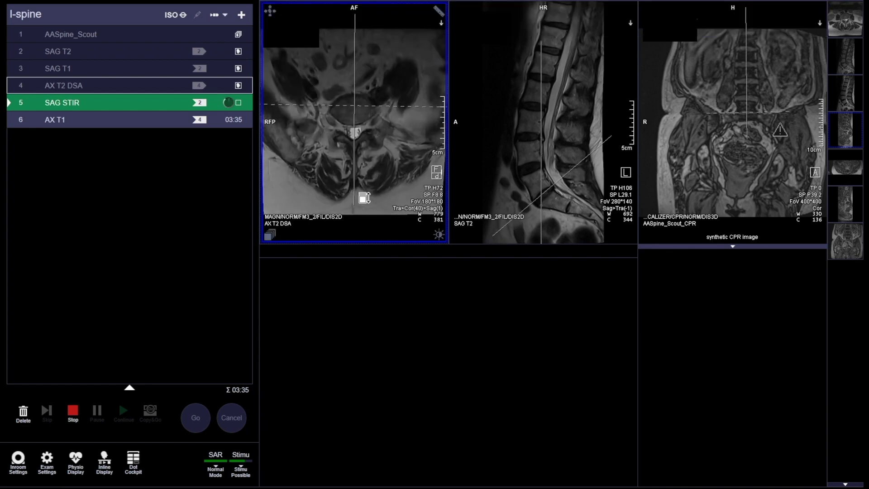
{"action": "scroll", "coordinate": [365, 198], "scroll_direction": "up", "scroll_amount": 10}
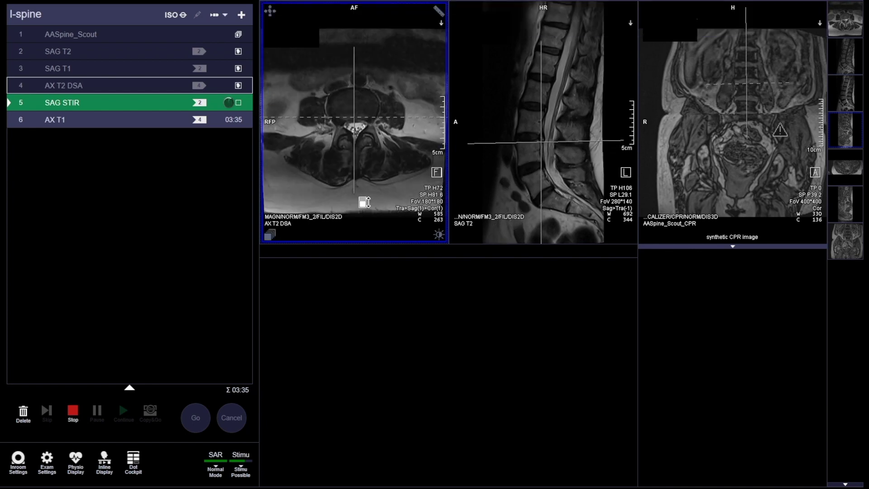
{"action": "scroll", "coordinate": [364, 202], "scroll_direction": "up", "scroll_amount": 8}
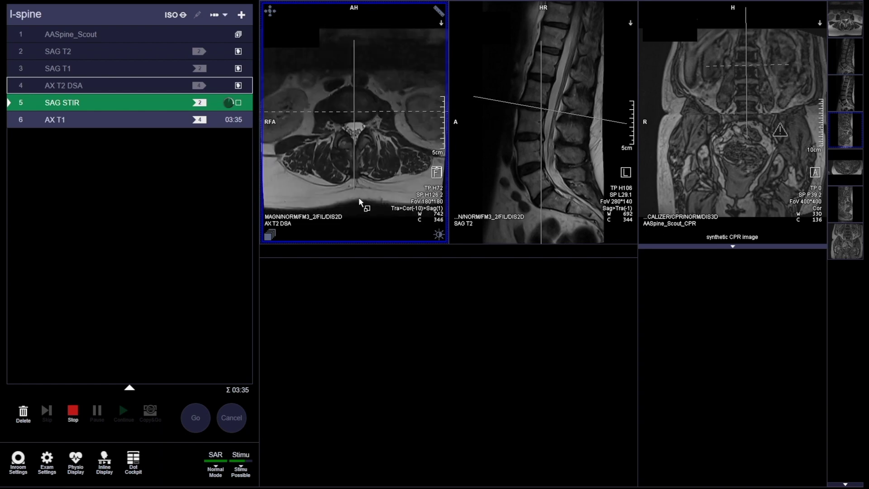
{"action": "scroll", "coordinate": [364, 204], "scroll_direction": "up", "scroll_amount": 5}
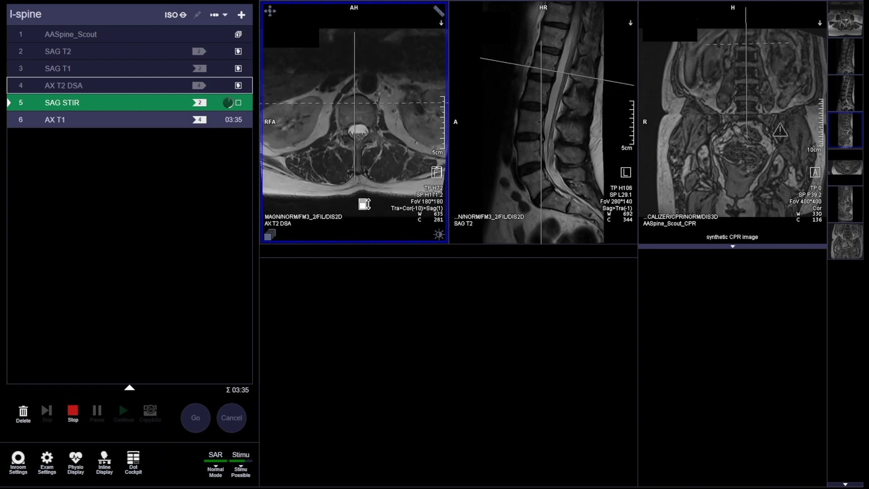